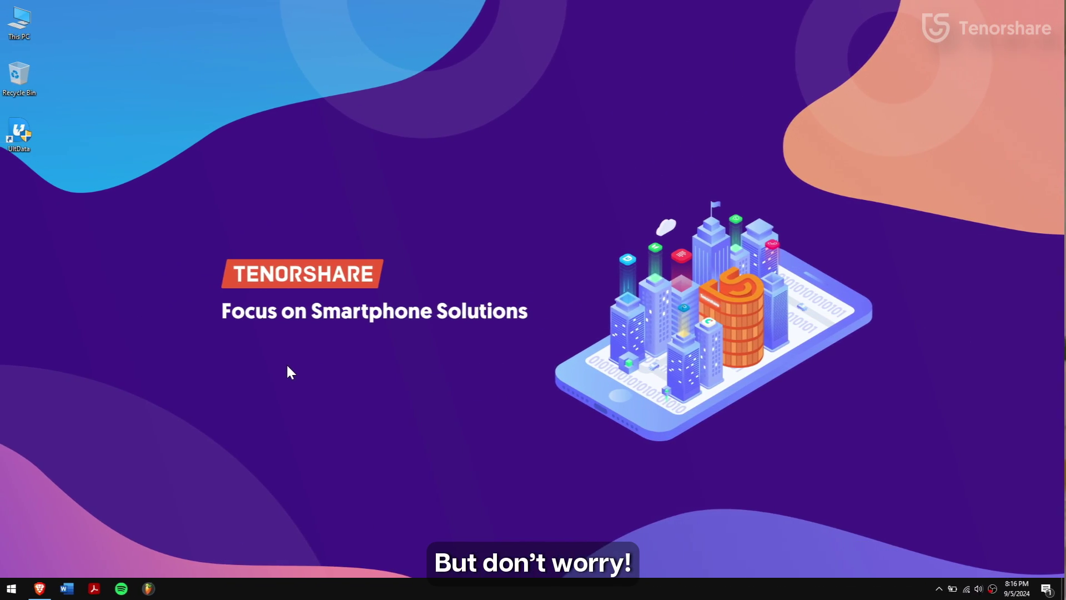
left_click(41, 590)
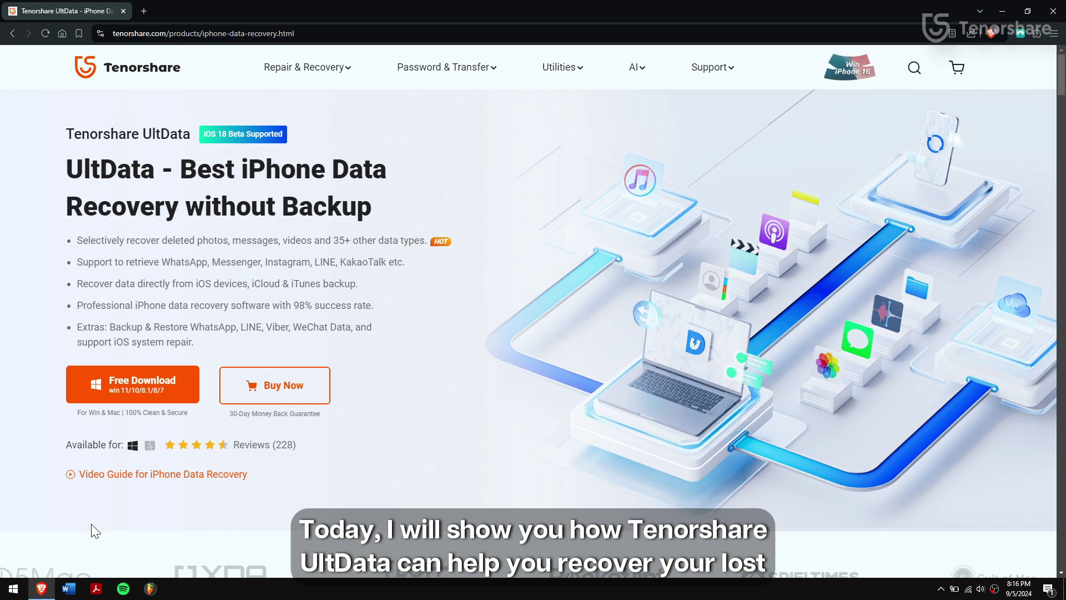
middle_click(505, 157)
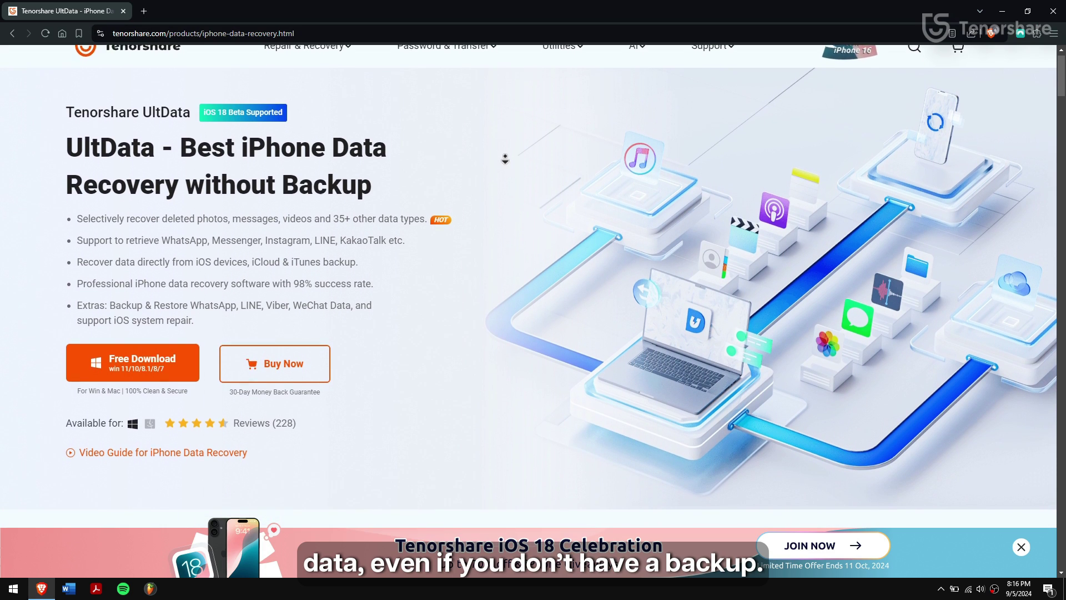
middle_click(505, 158)
scroll(505, 156, "up", 1)
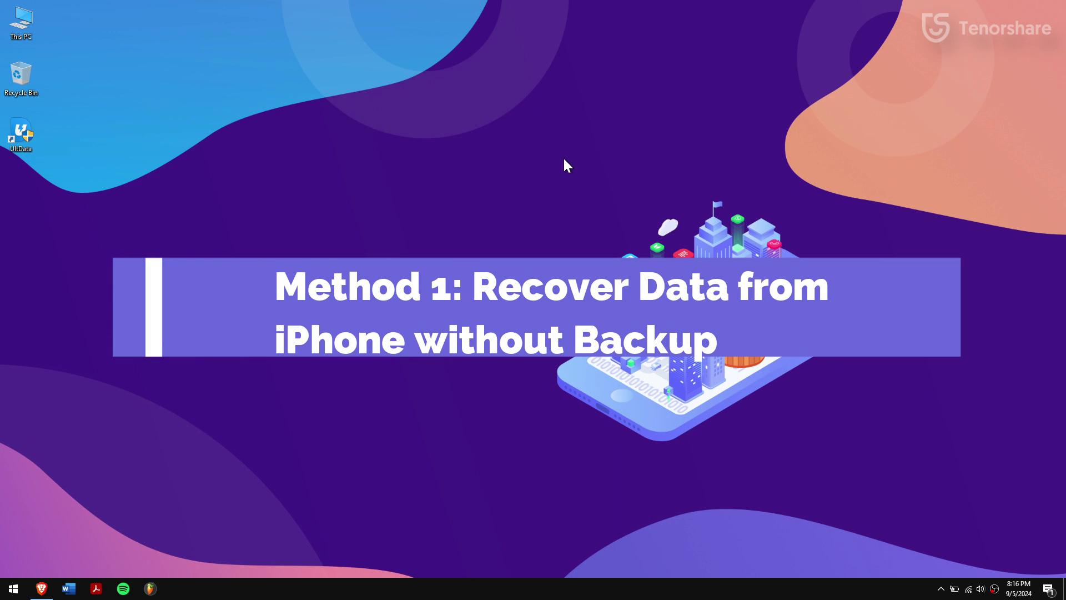
Refresh the Windows desktop from its right-click menu.
right_click(280, 139)
left_click(337, 167)
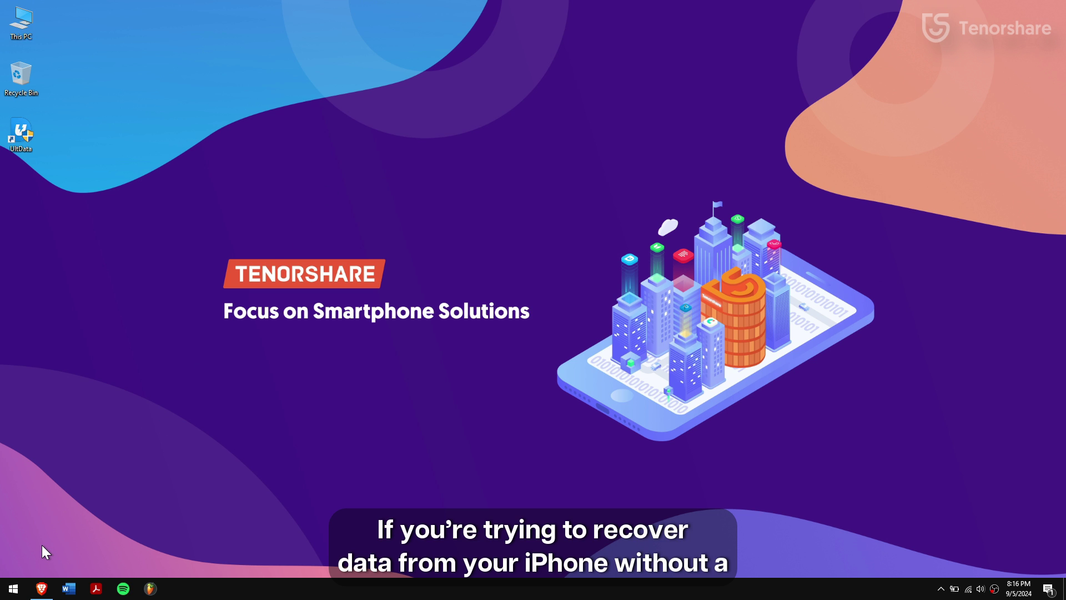
Bring the UltData product page back in Brave and autoscroll to the 'No Matter How You Lost' section.
left_click(42, 589)
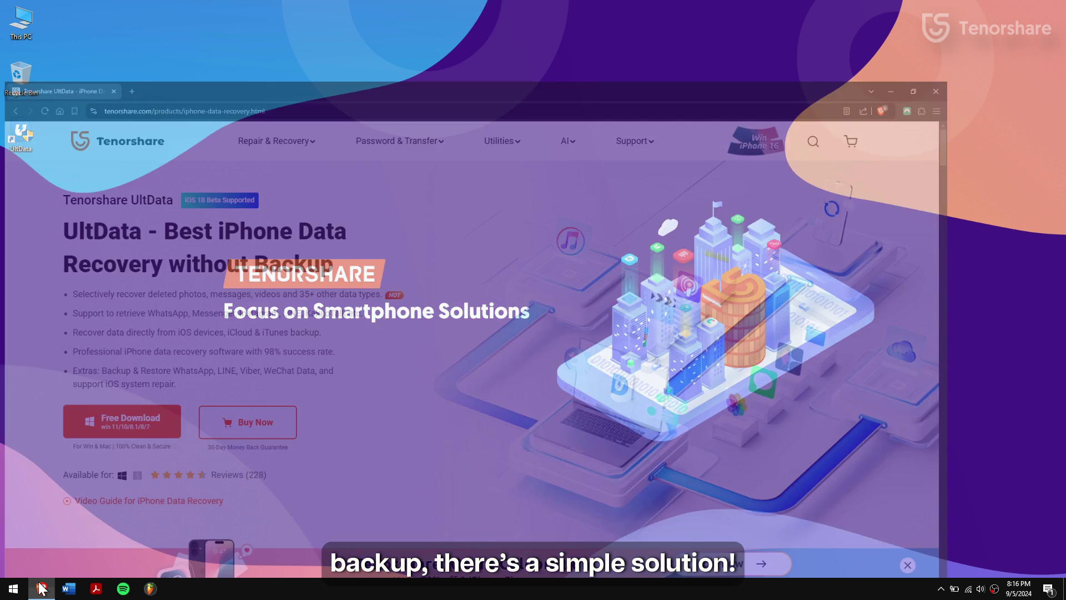
middle_click(499, 201)
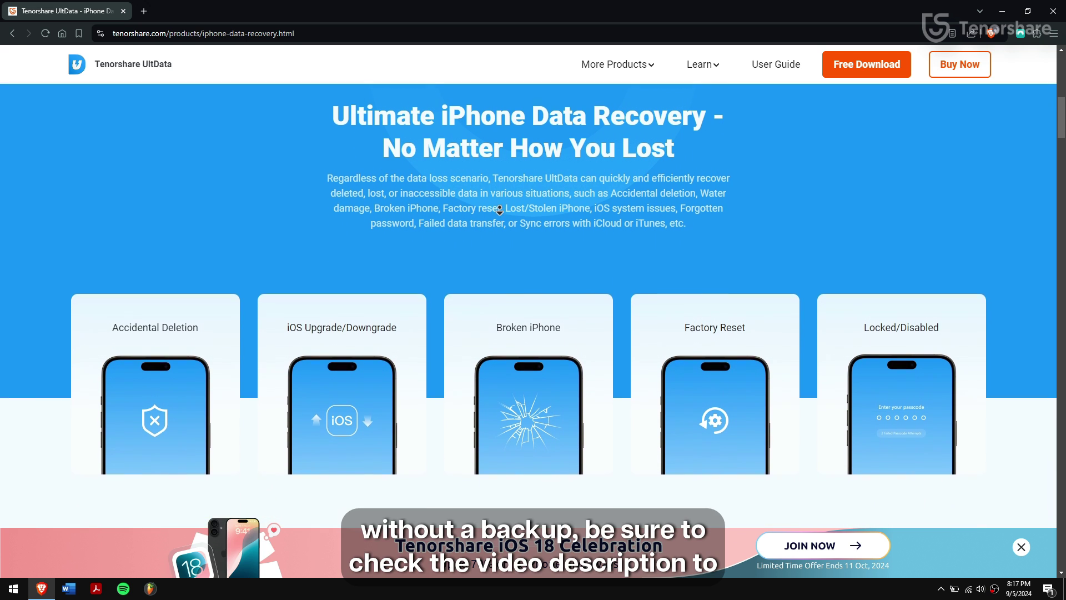
middle_click(503, 213)
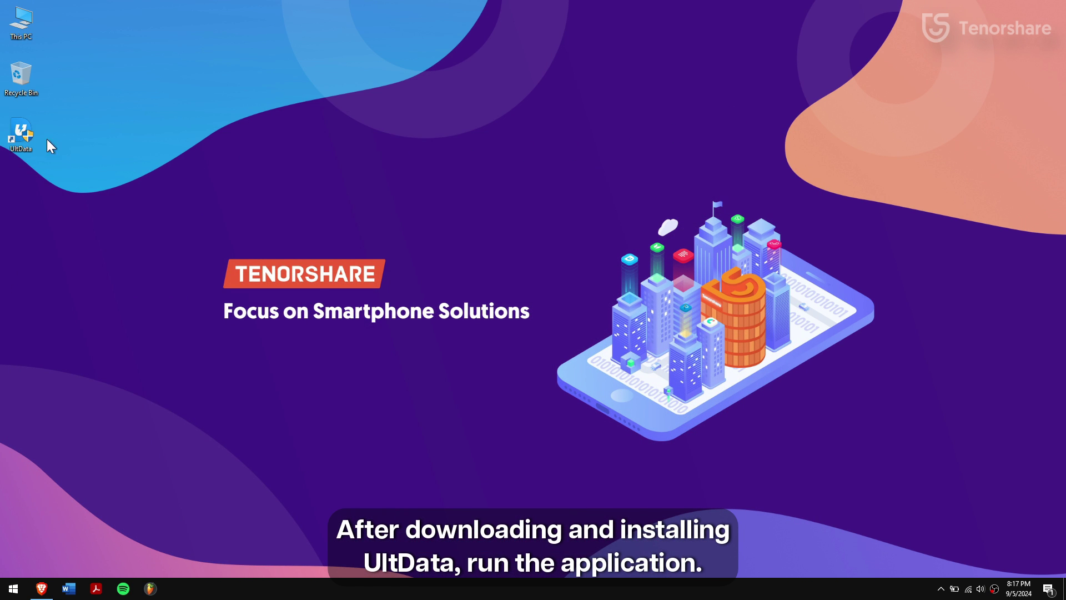
Launch UltData from its desktop shortcut.
double_click(17, 133)
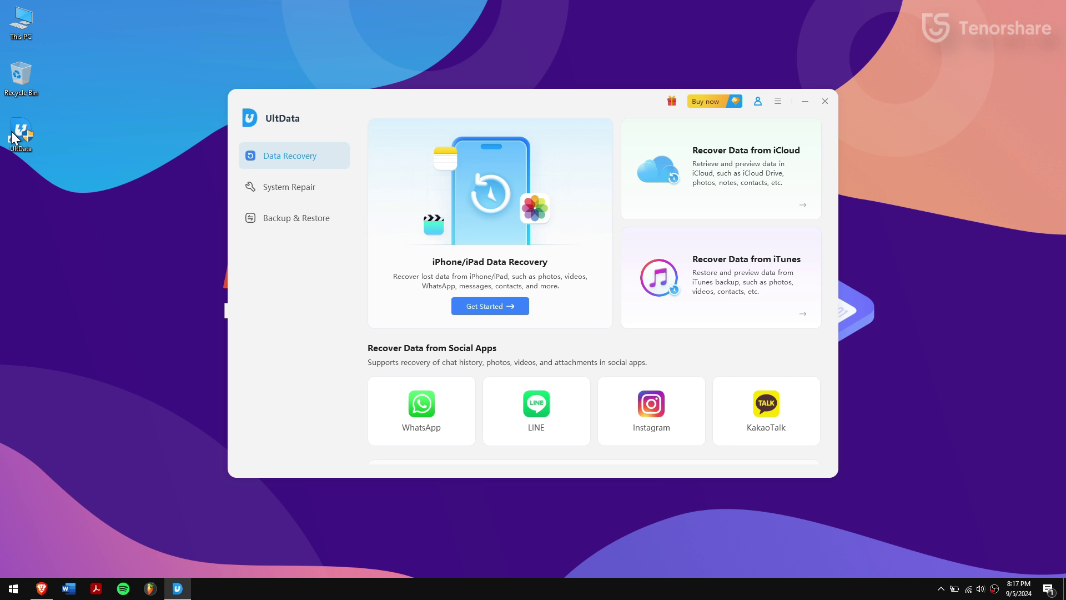
Scan the iPhone with Photo Video, Notes & Others and Third-Party Apps excluded.
left_click(507, 310)
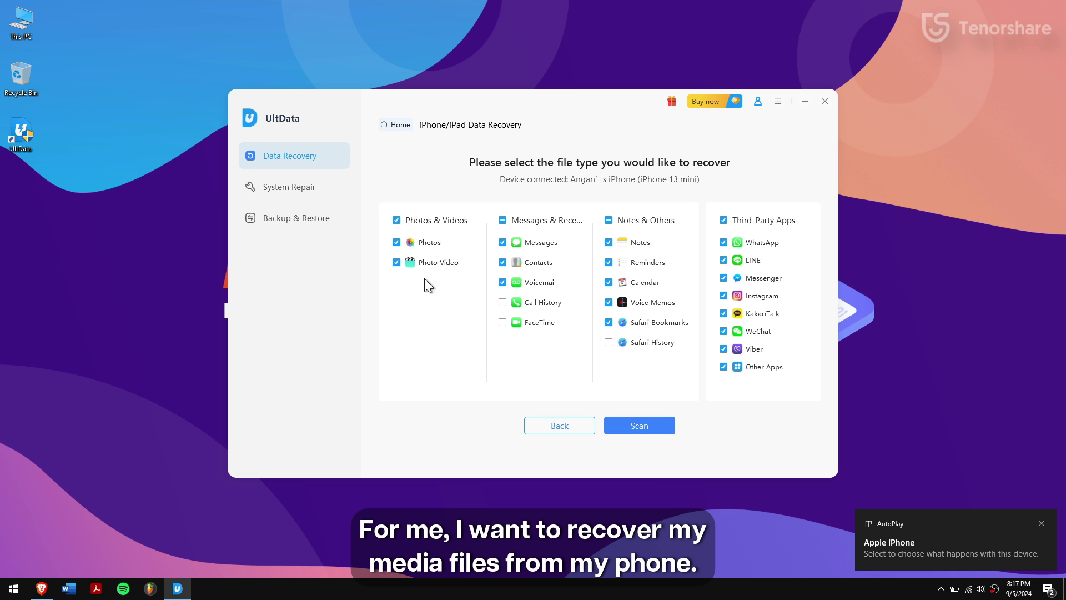
left_click(423, 262)
left_click(654, 221)
left_click(724, 221)
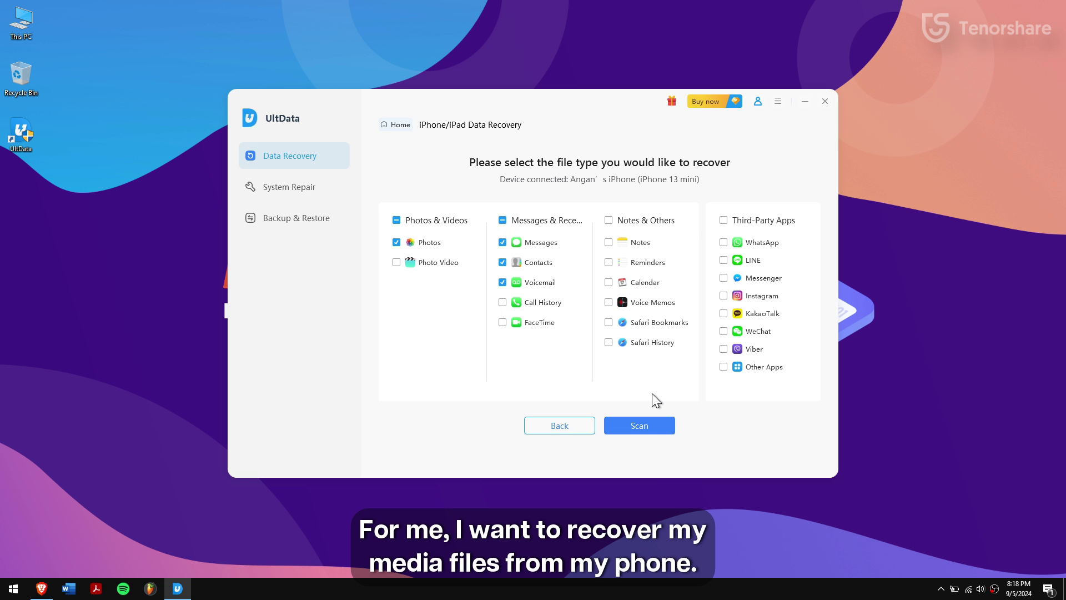
left_click(640, 425)
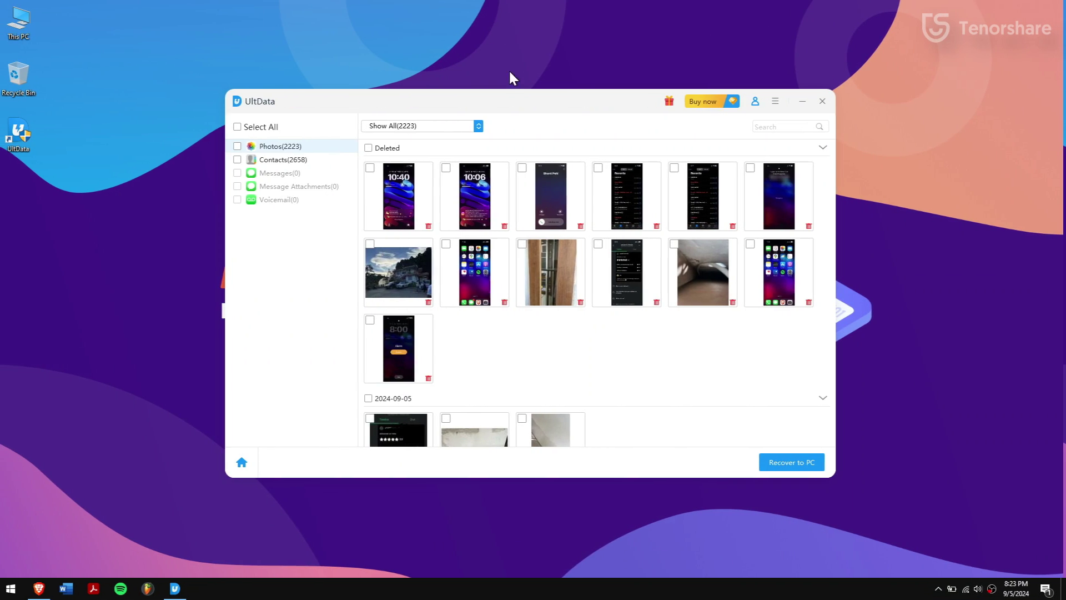
Mark three deleted photos and all contacts for recovery.
left_click(372, 168)
left_click(449, 168)
left_click(753, 244)
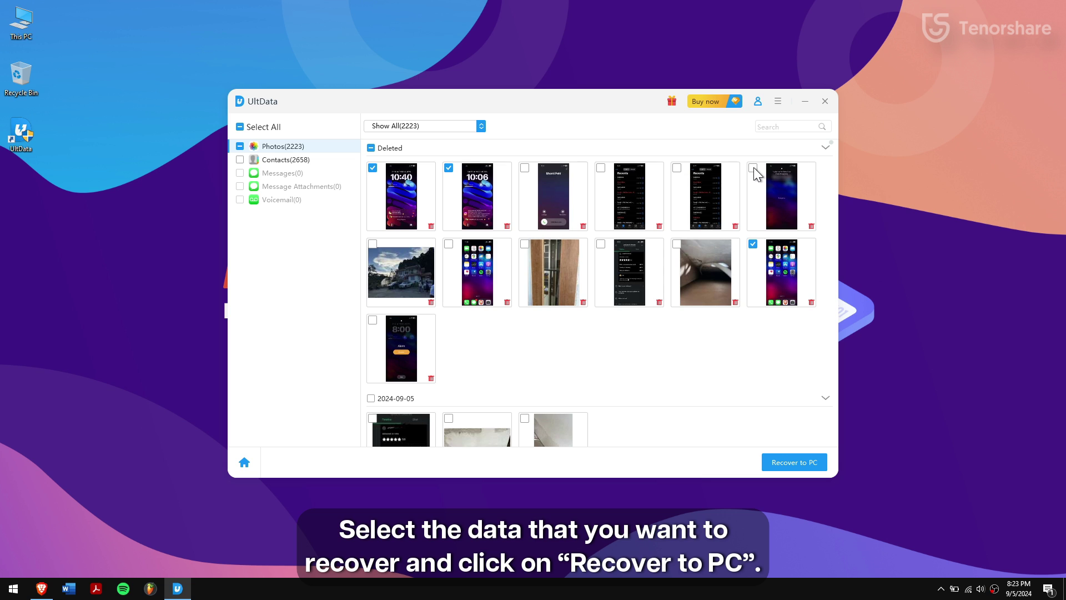
left_click(240, 160)
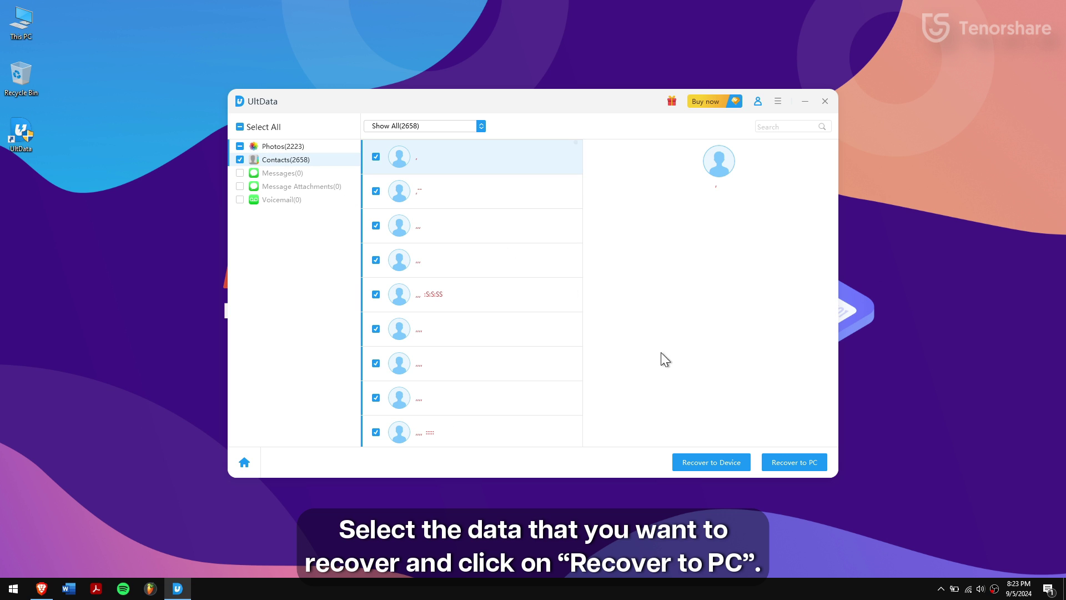
Recover the marked items to the Desktop and acknowledge the success message.
left_click(814, 466)
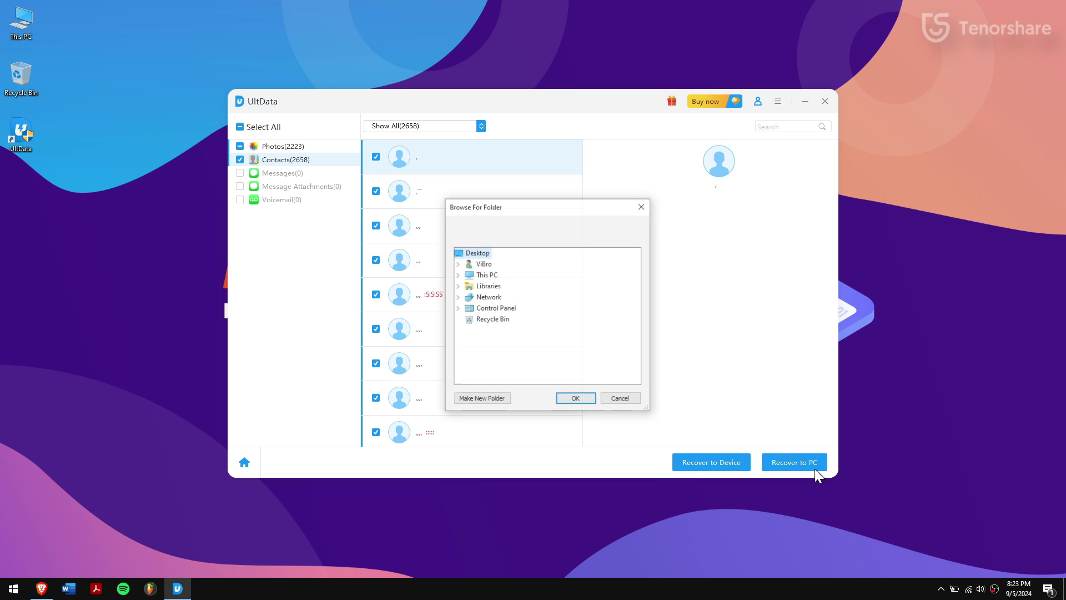
double_click(487, 275)
left_click(493, 287)
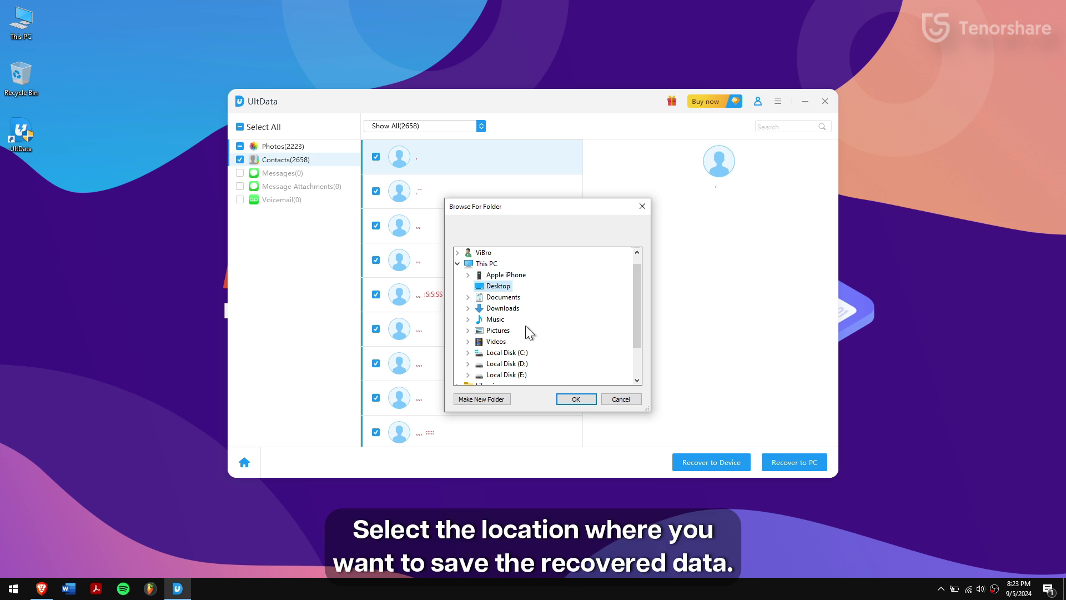
left_click(576, 399)
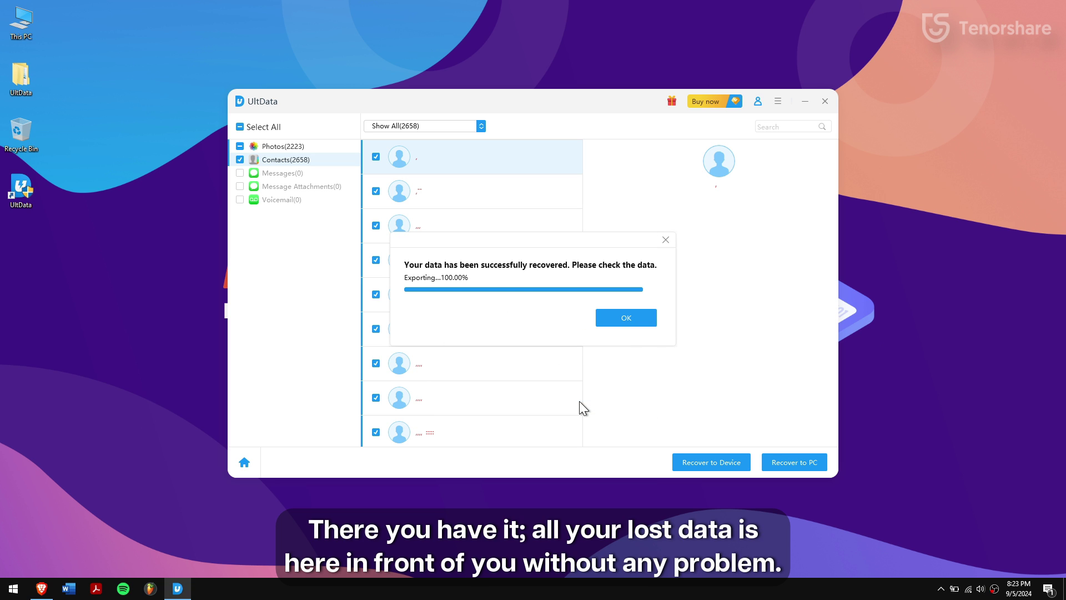
left_click(616, 318)
Select all four recovered PNG images in Explorer, then deselect them.
key("ctrl+a")
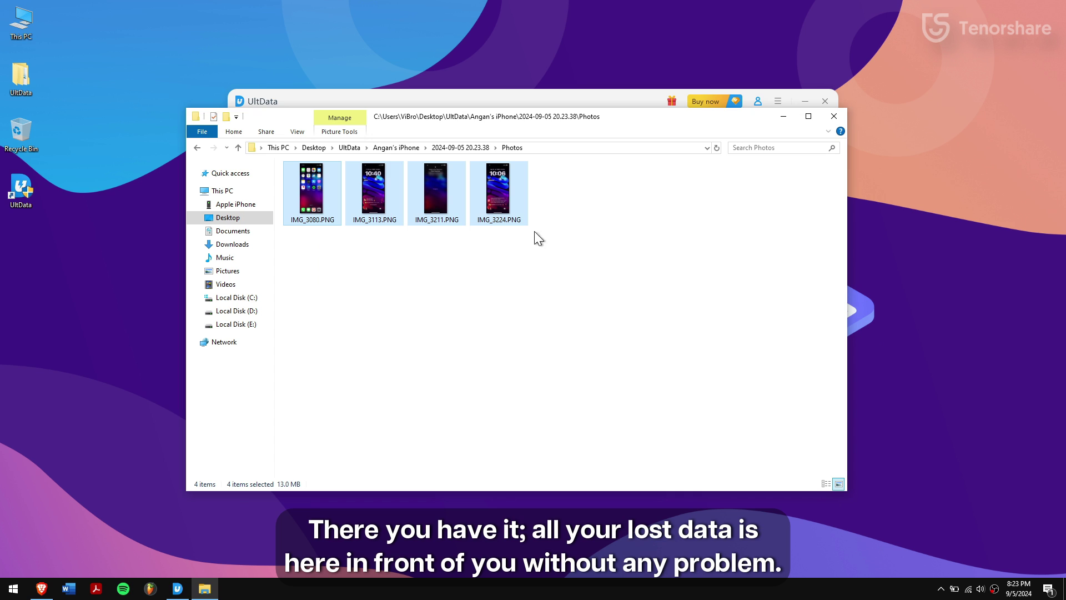
left_click(521, 278)
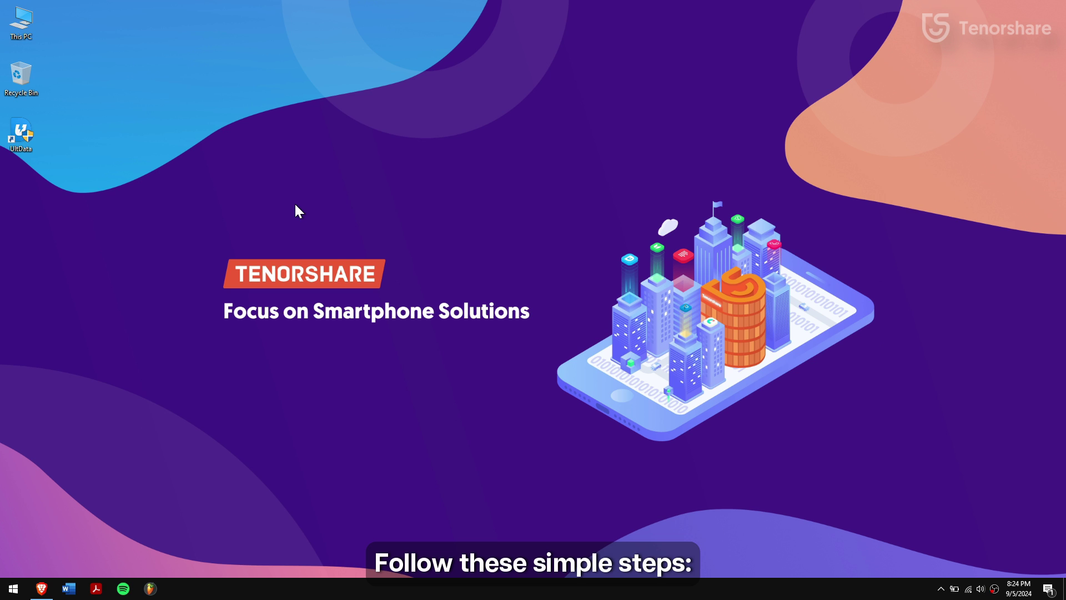
Relaunch UltData and choose recovery from iCloud.
double_click(33, 131)
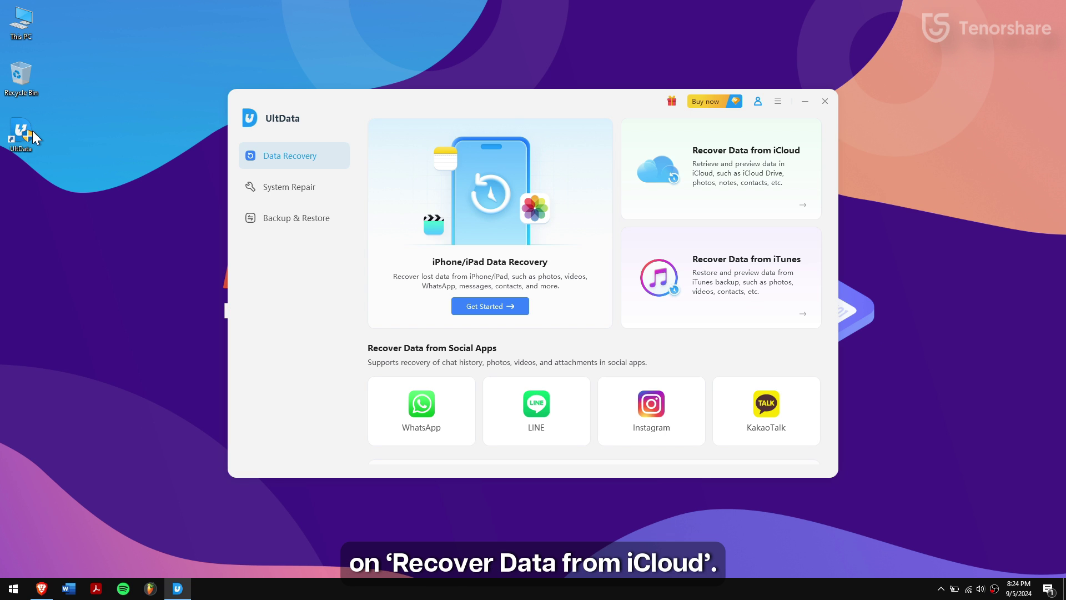
left_click(701, 187)
Sign in to iCloud and start a scan of all iCloud data types.
left_click(574, 330)
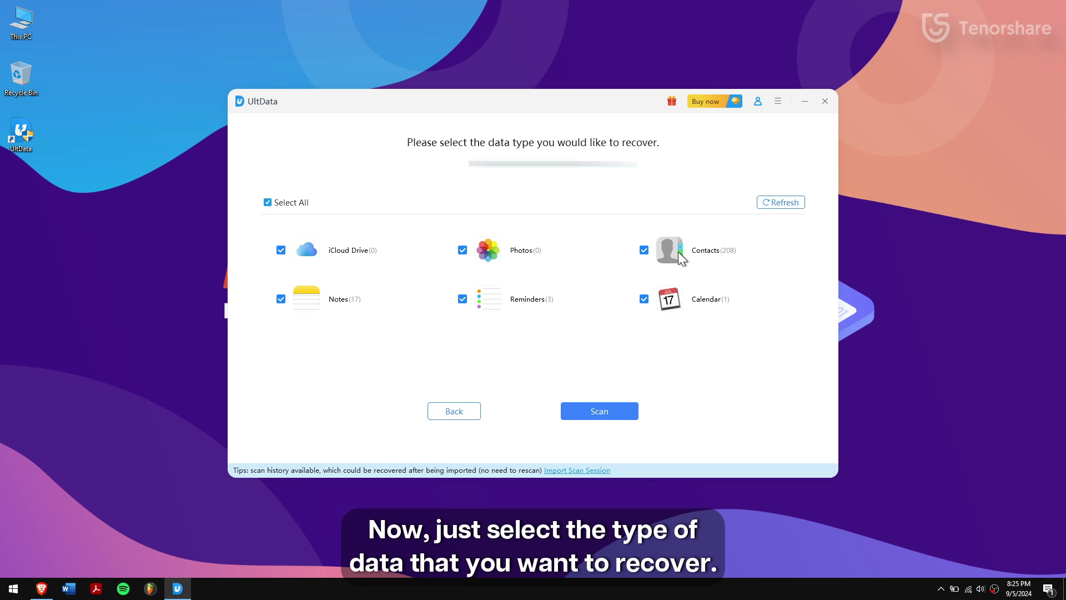
left_click(602, 411)
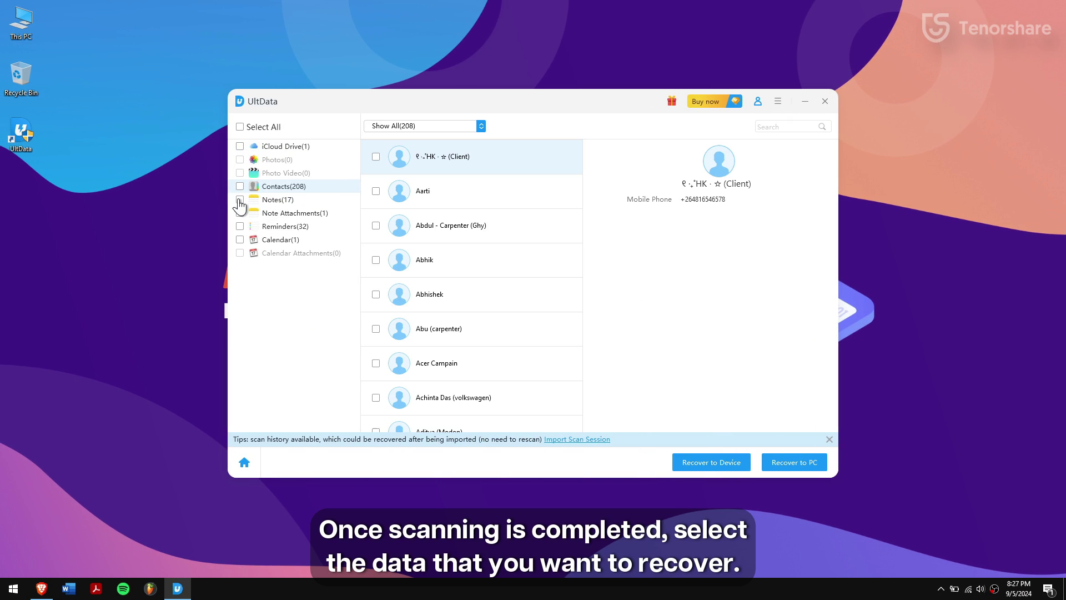
Mark Contacts, Notes, Note Attachments and the Calendar event for recovery.
left_click(240, 186)
left_click(240, 199)
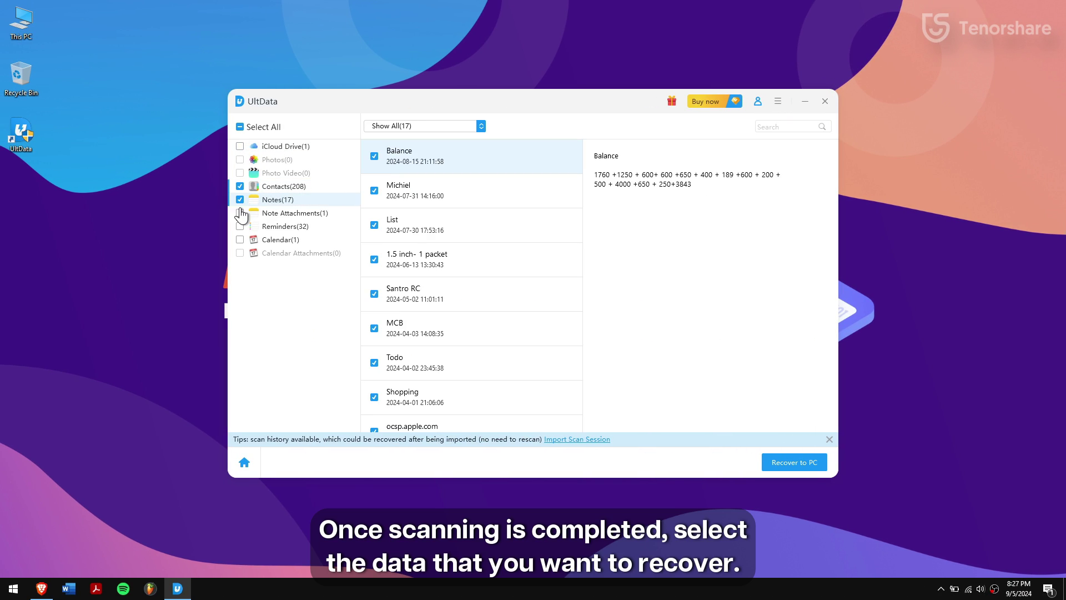
left_click(240, 212)
left_click(240, 240)
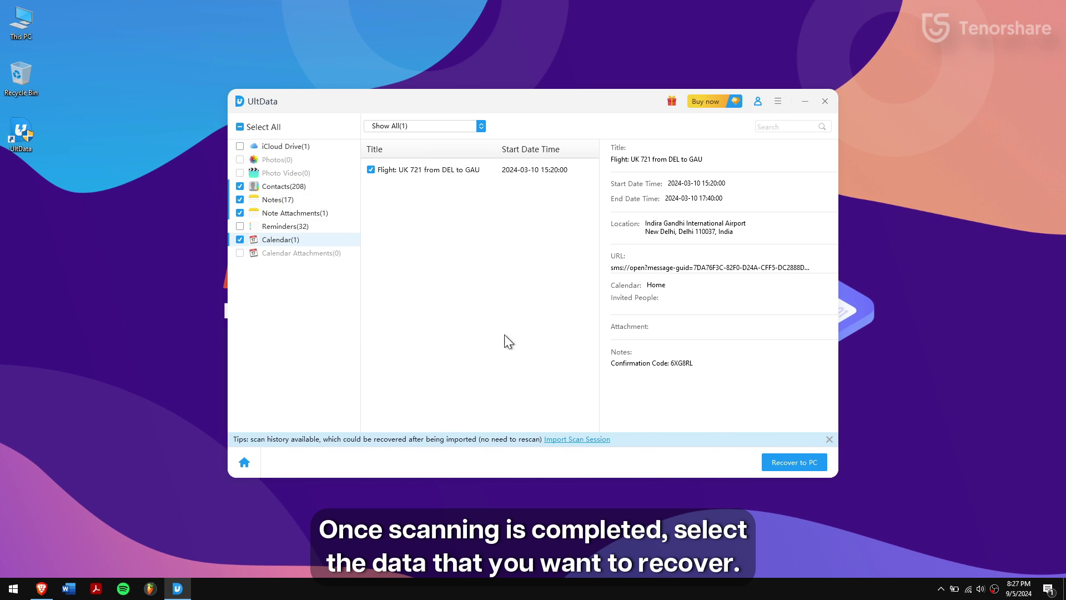
Export the marked iCloud items to the Desktop.
left_click(811, 467)
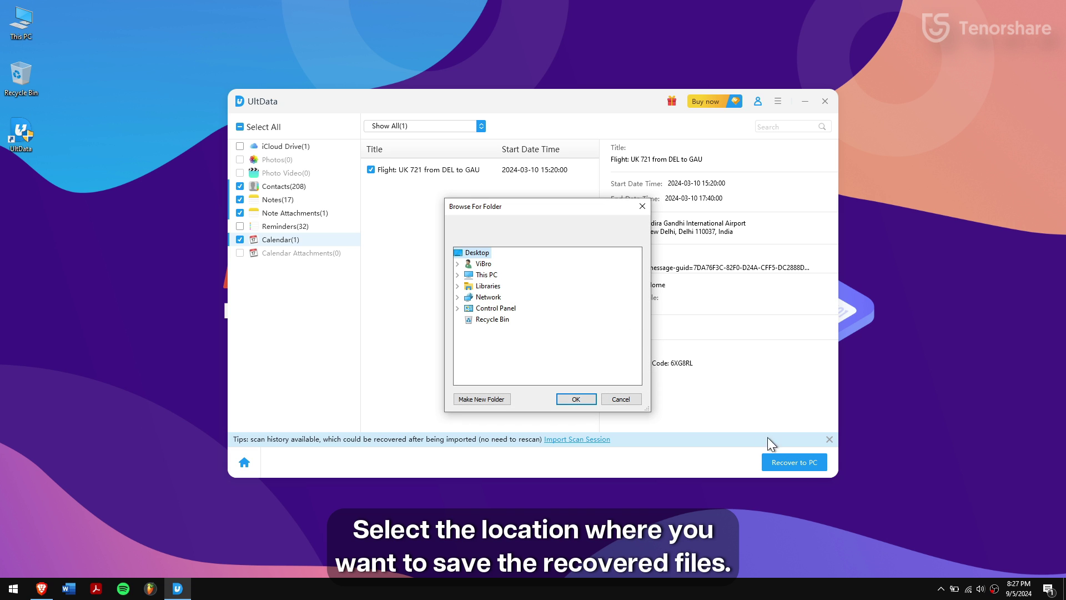
double_click(487, 274)
left_click(489, 289)
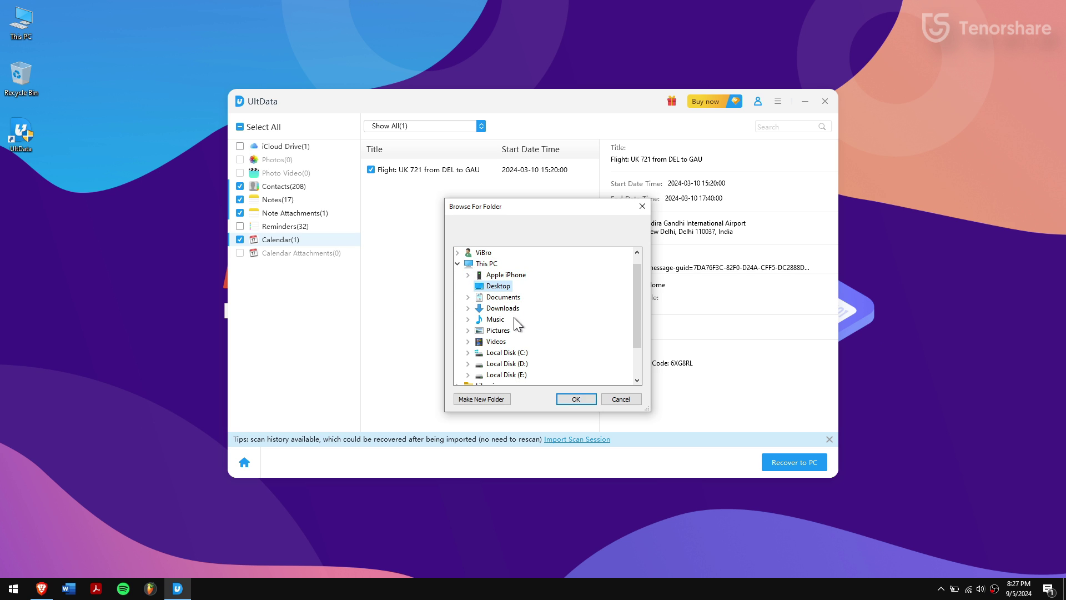
left_click(575, 400)
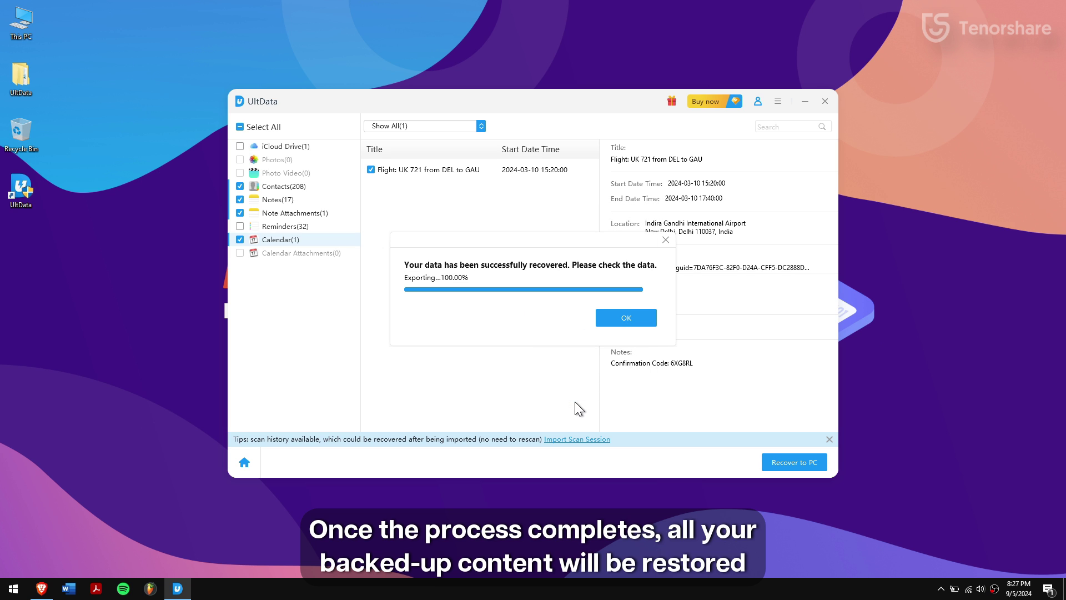
Dismiss the success message, review the recovered Contacts .vcf files, then close Explorer.
left_click(611, 324)
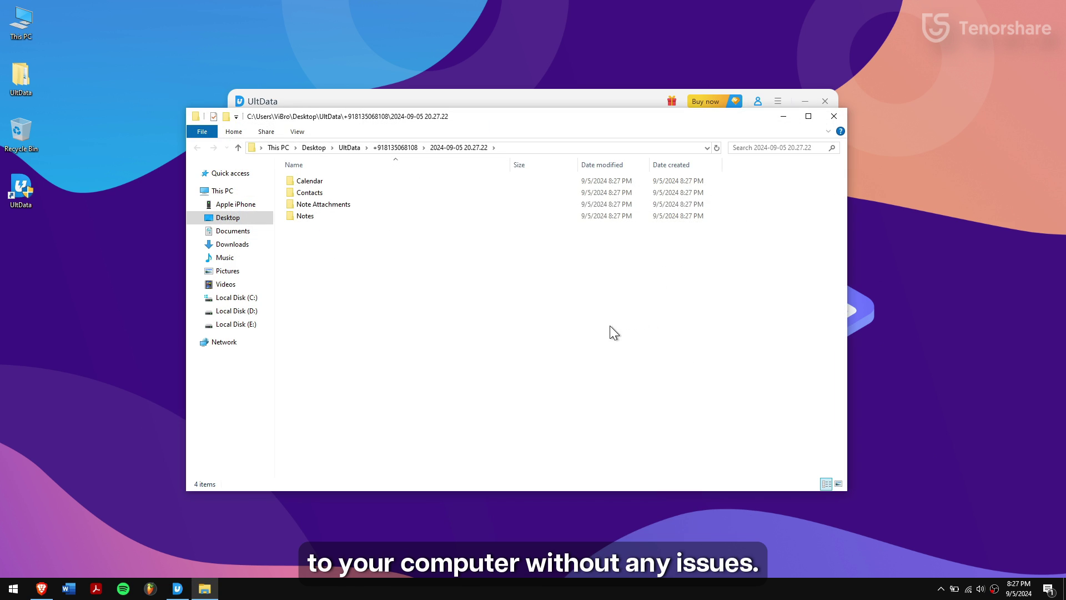
double_click(355, 195)
scroll(452, 354, "down", 20)
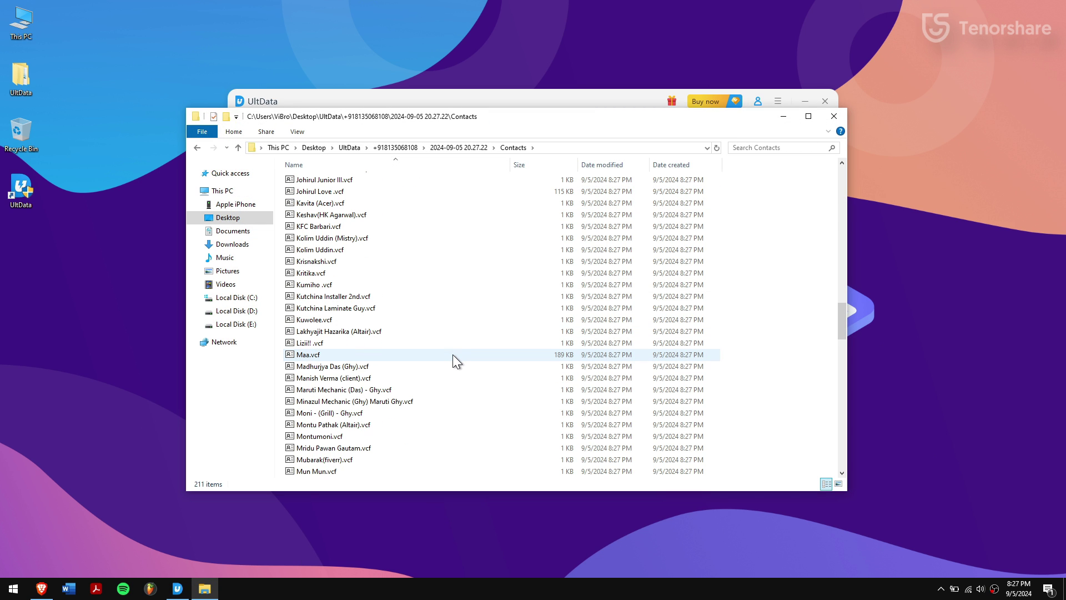
left_click(238, 147)
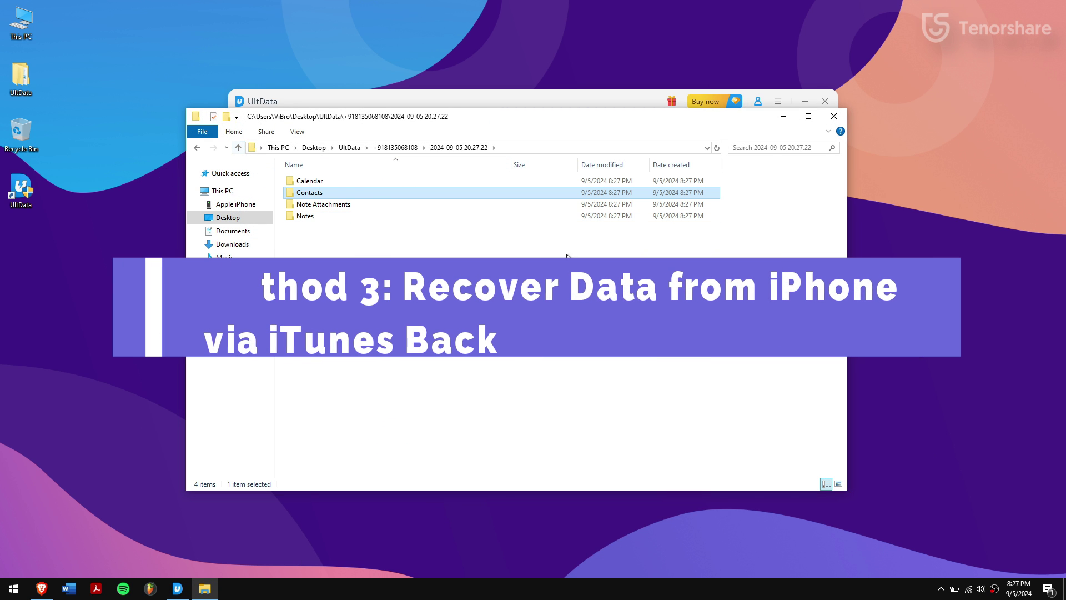
left_click(842, 114)
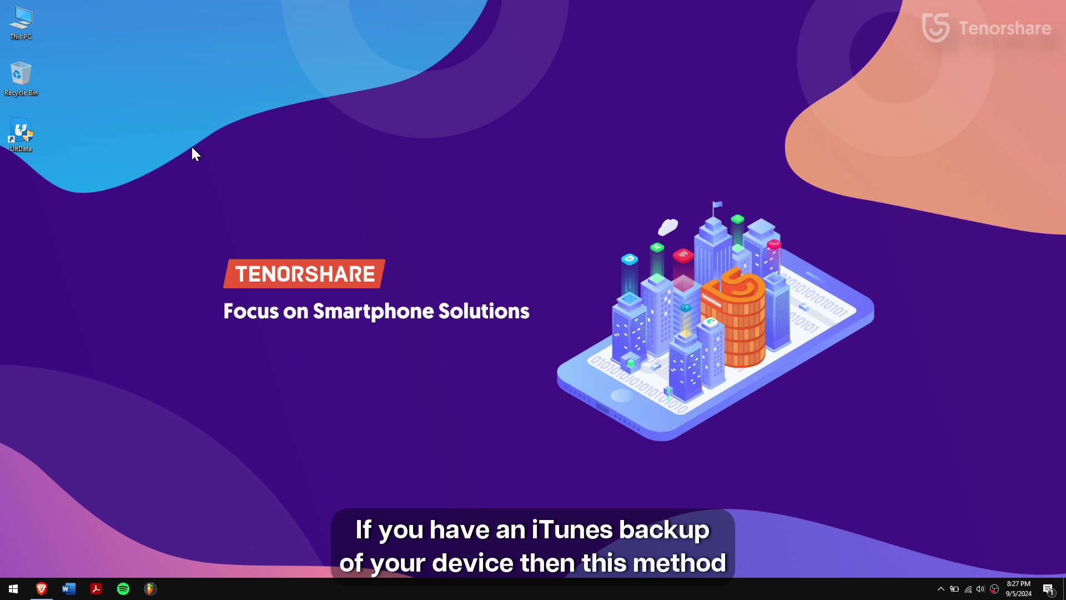
Relaunch UltData, choose Recover Data from iTunes, and cancel the import-folder dialog to return to the backup list.
double_click(13, 138)
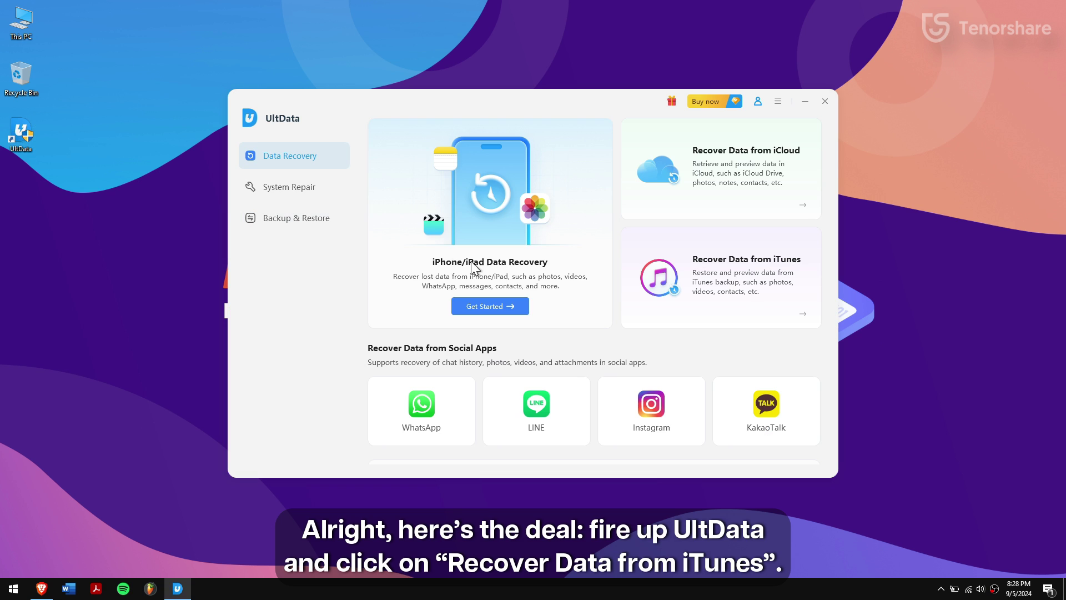
left_click(653, 295)
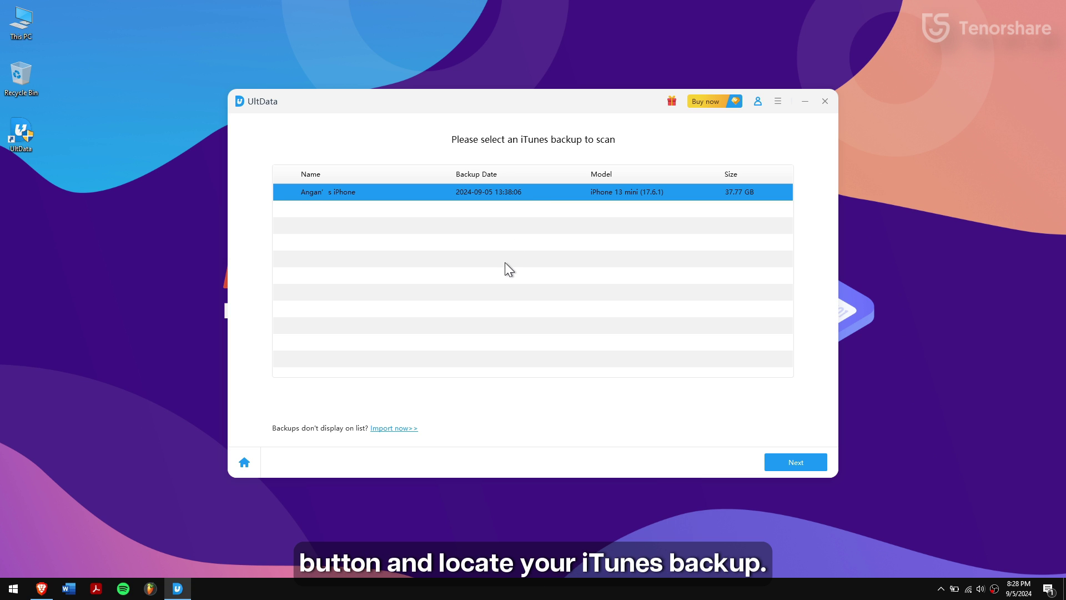
left_click(385, 429)
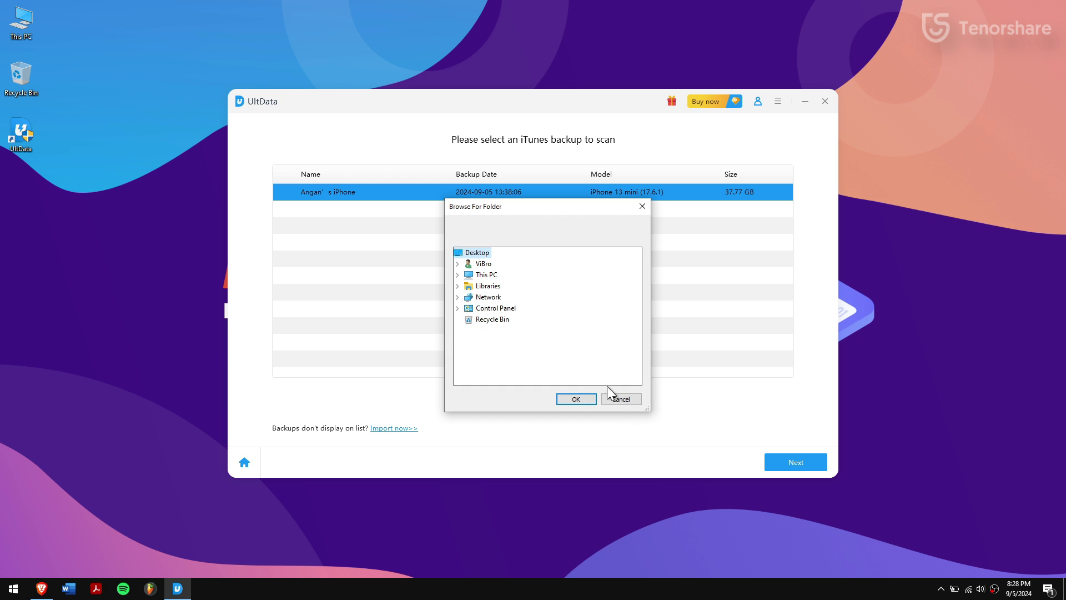
left_click(617, 398)
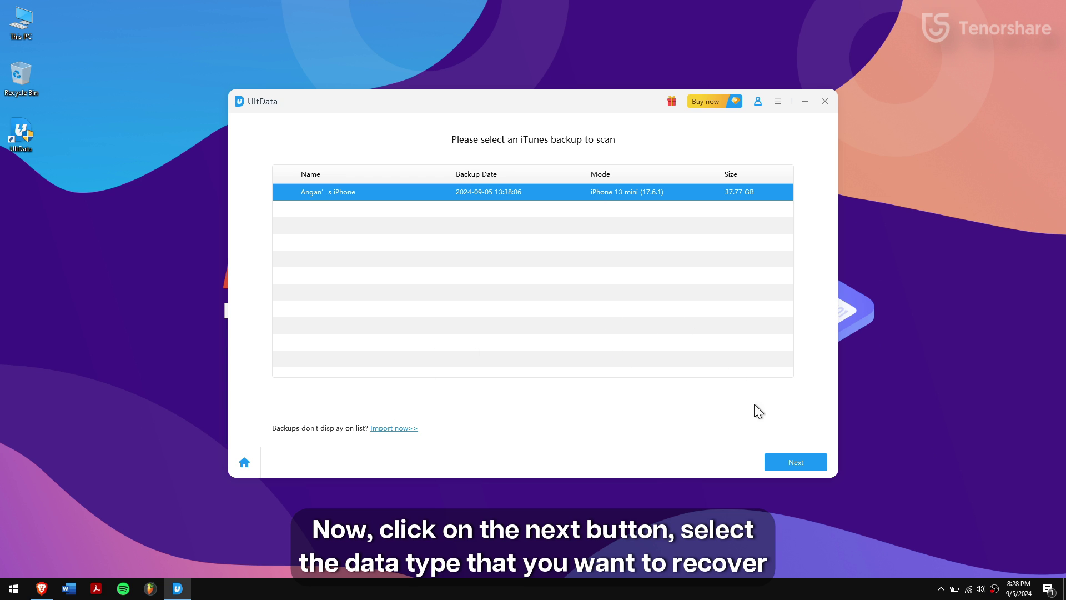
Scan the iPhone 13 mini backup with Notes & Others and Third-Party Apps excluded.
left_click(792, 461)
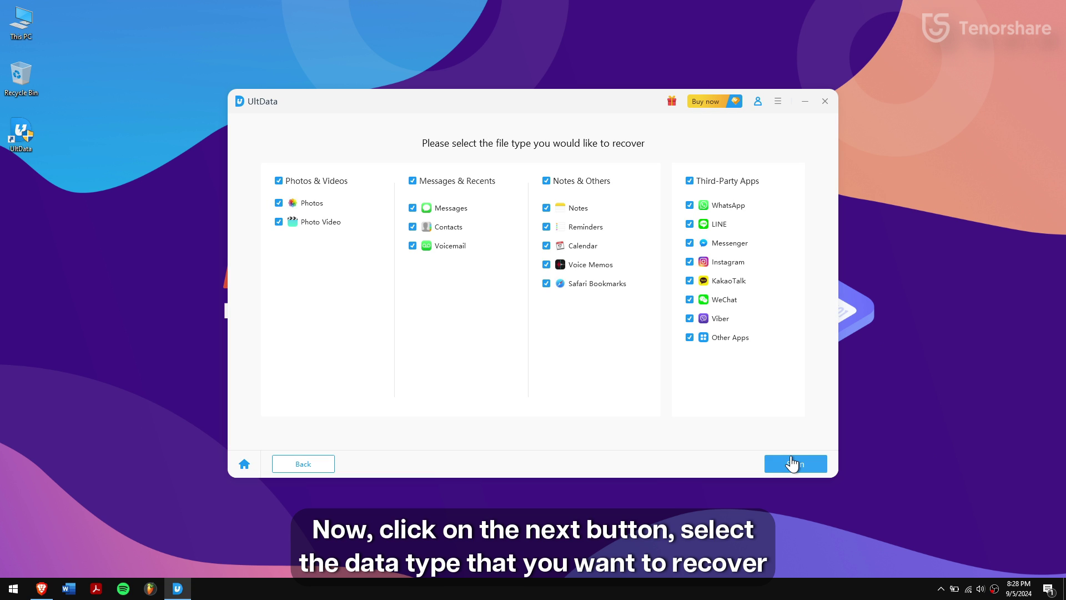
left_click(546, 180)
left_click(689, 180)
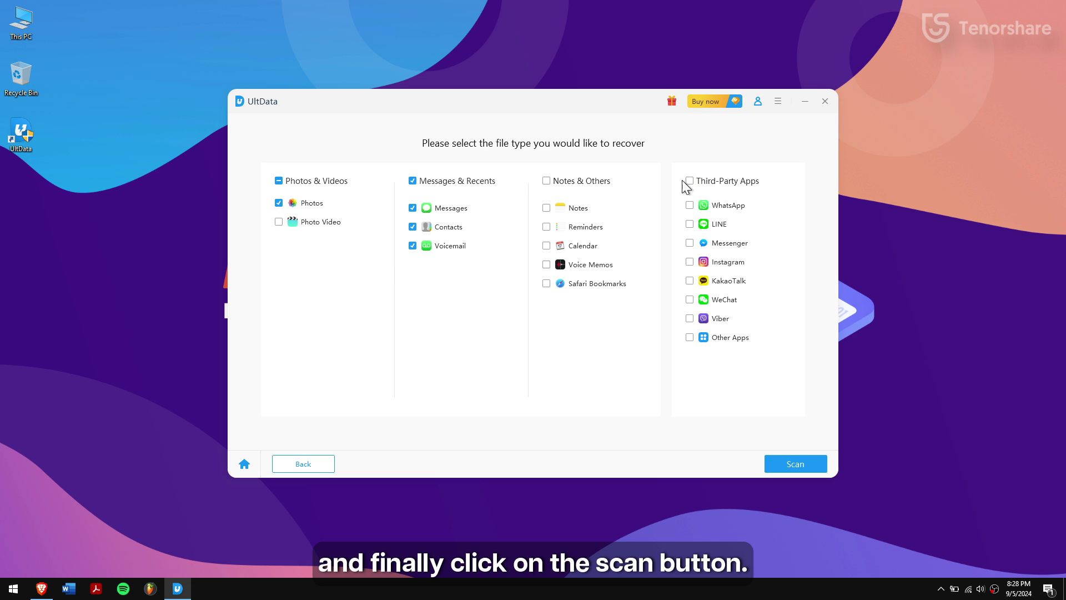
left_click(797, 465)
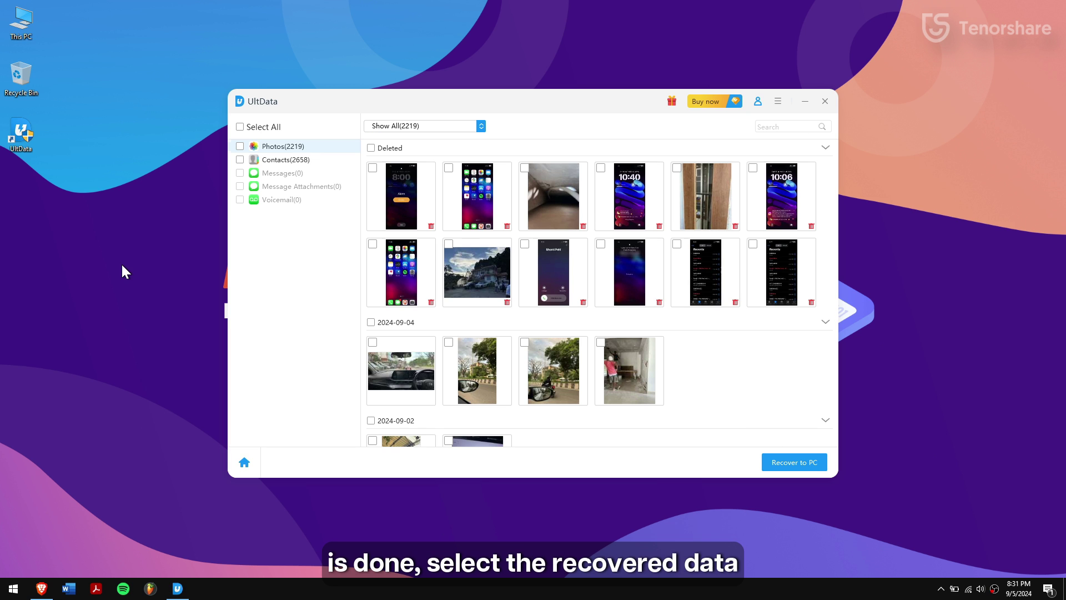
Tick four found photos, including the screenshot and sky photo, and select all contacts.
left_click(372, 168)
left_click(449, 243)
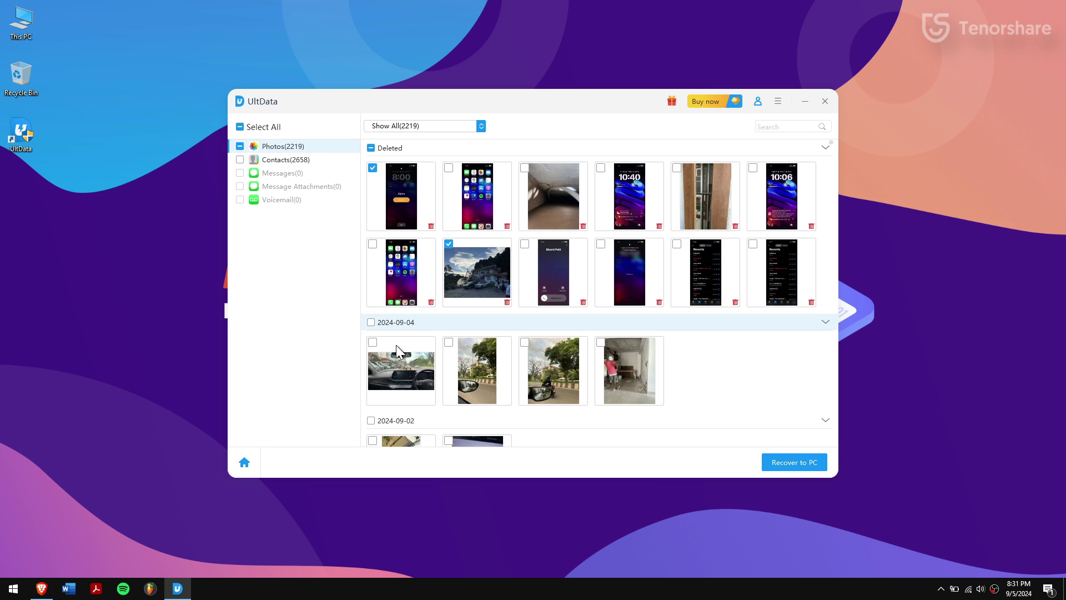
left_click(373, 343)
left_click(449, 342)
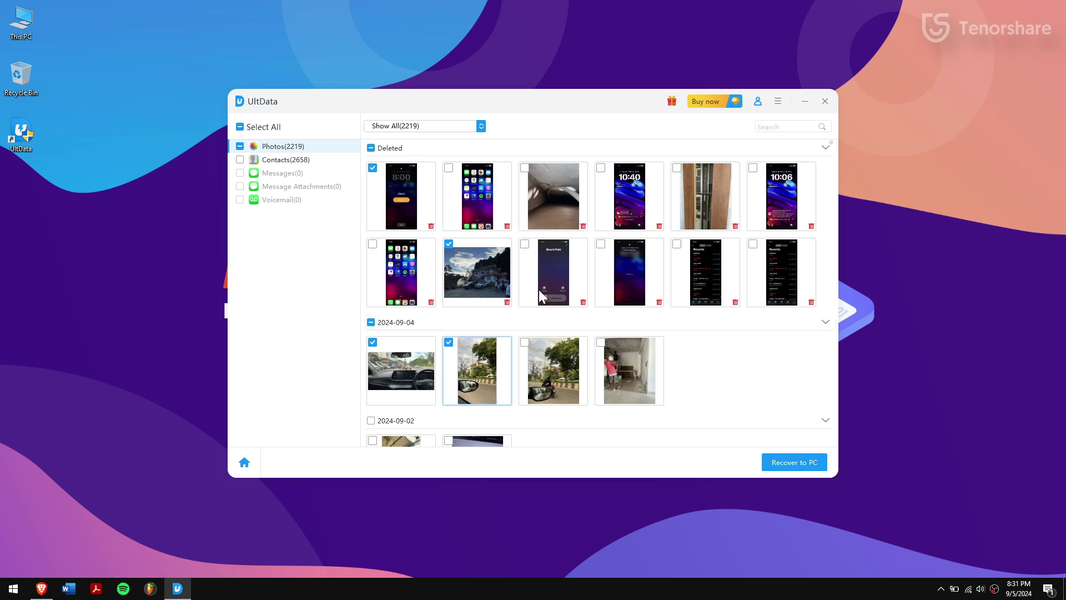
left_click(274, 160)
left_click(240, 159)
Recover the selected photos and contacts to the Desktop under This PC.
left_click(805, 463)
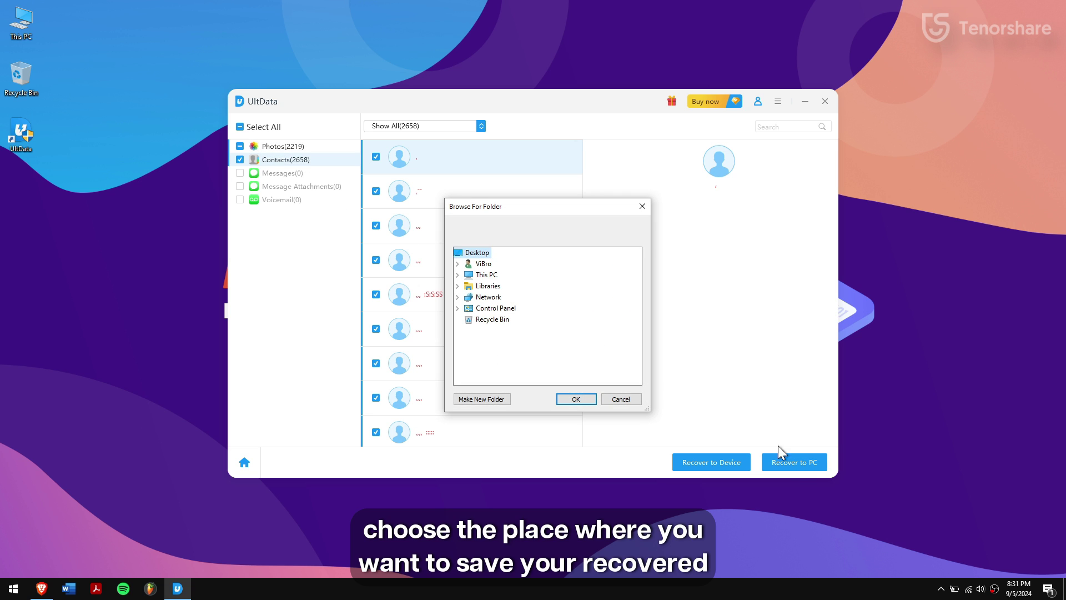
double_click(489, 274)
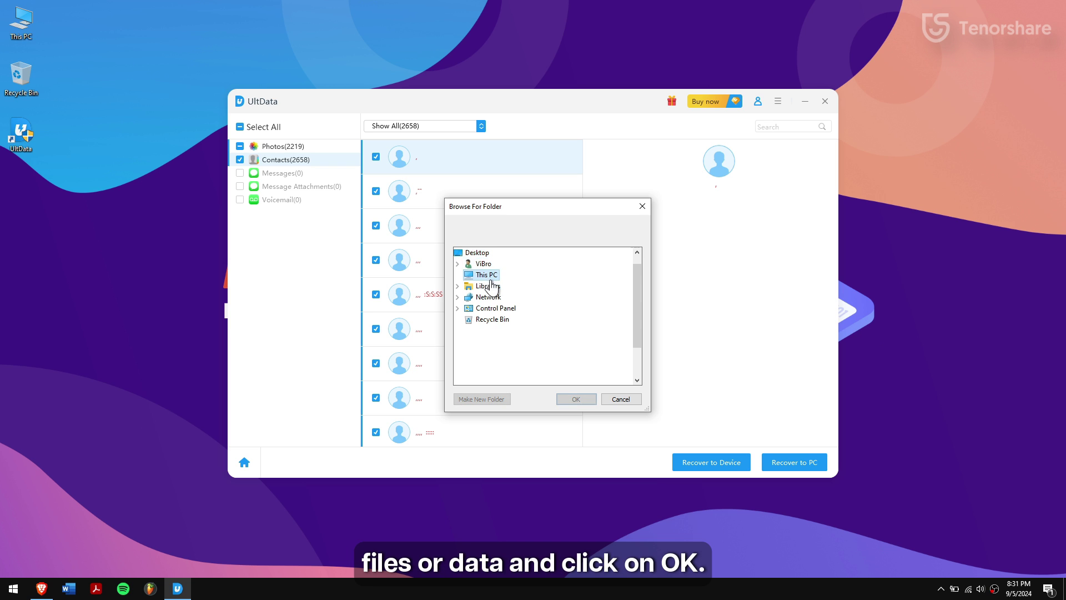
left_click(500, 286)
left_click(574, 399)
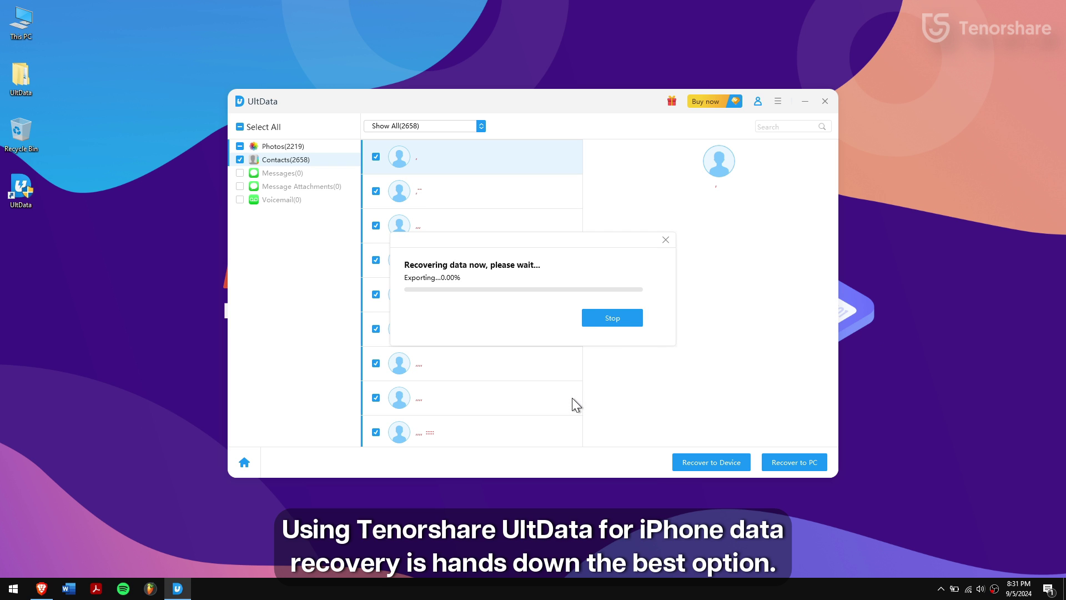
Open the output folder and select all five recovered images in the Photos folder.
left_click(611, 317)
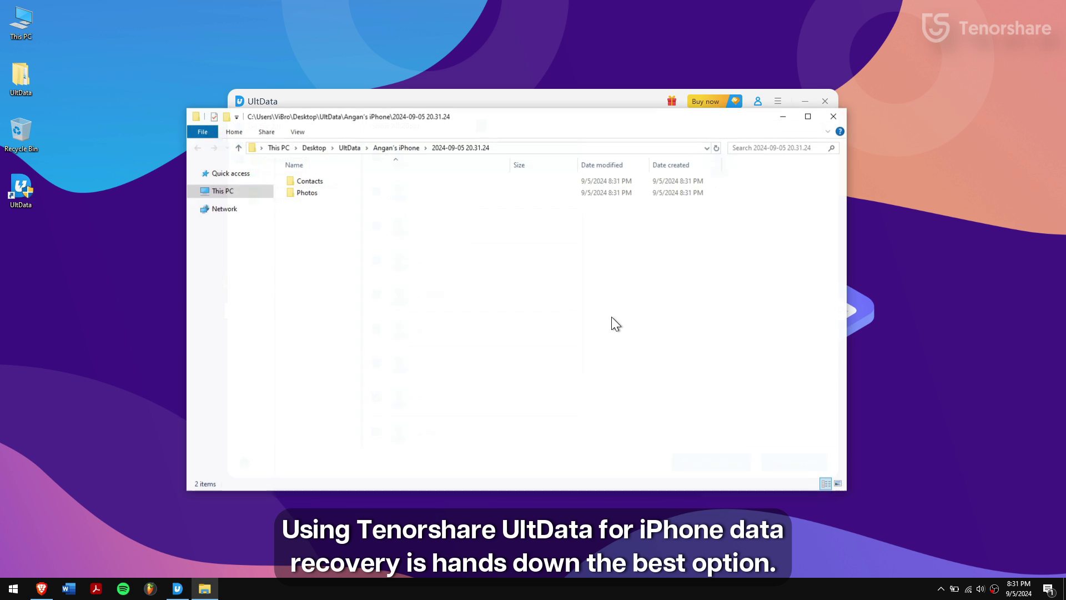
double_click(295, 189)
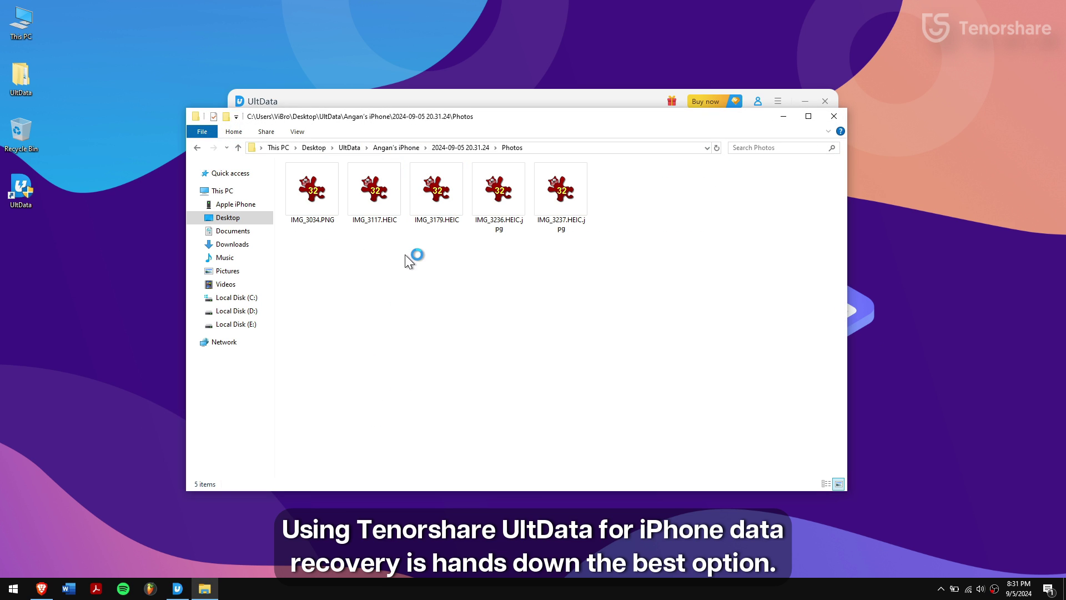
left_click_drag(312, 270, 609, 179)
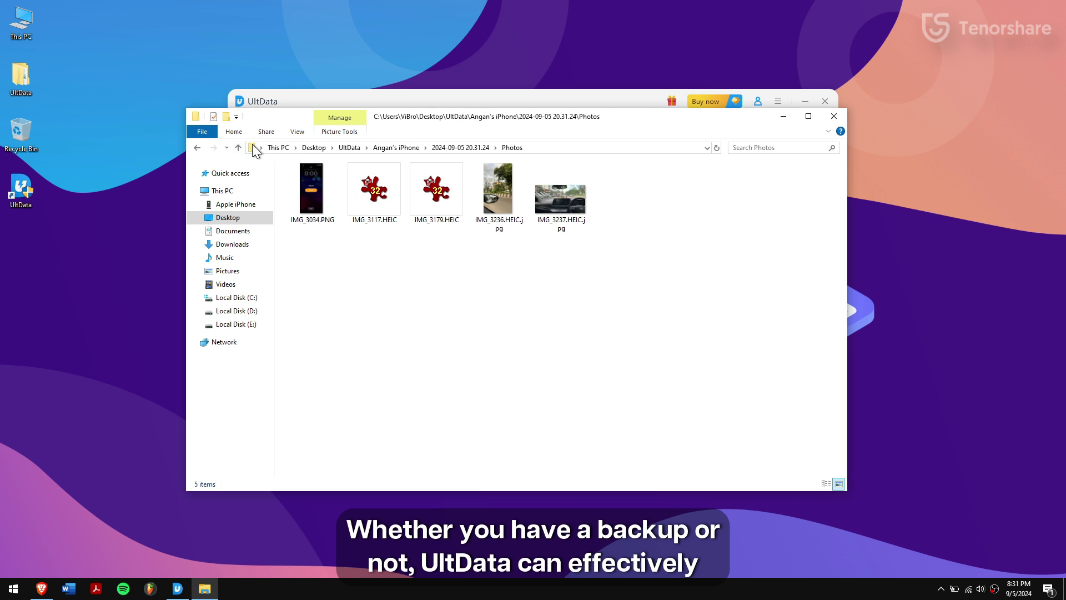
Close File Explorer and browse the Photos (2219) results in UltData.
left_click(834, 116)
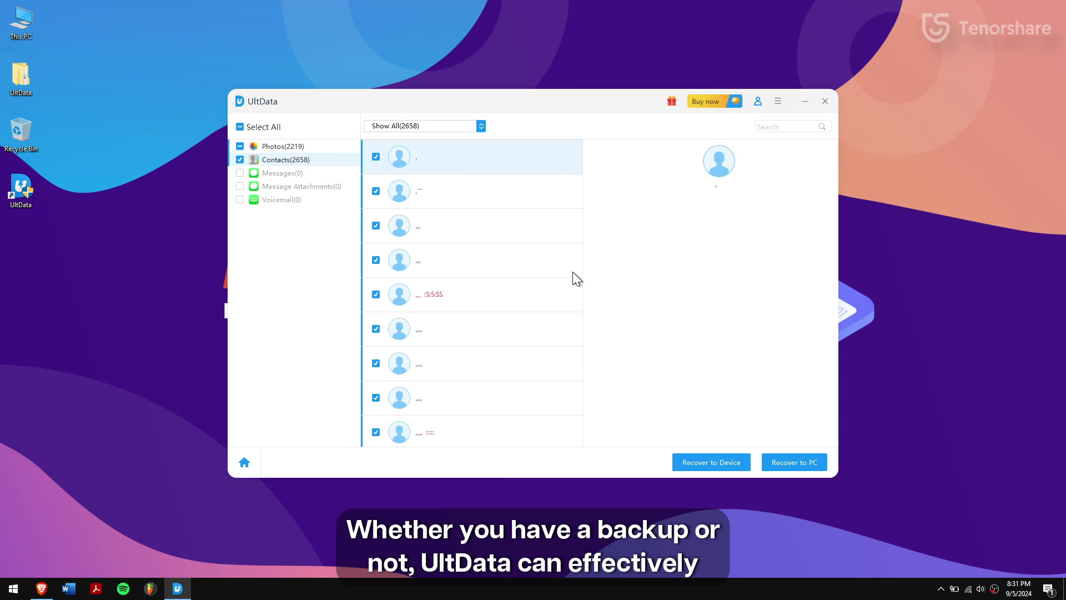
left_click(271, 146)
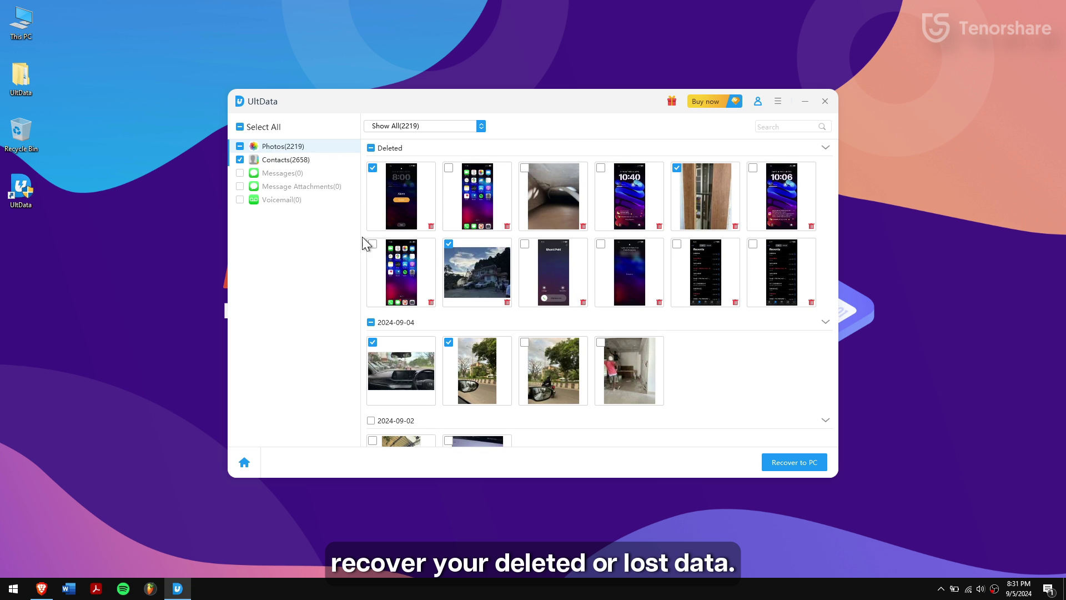
scroll(755, 357, "down", 5)
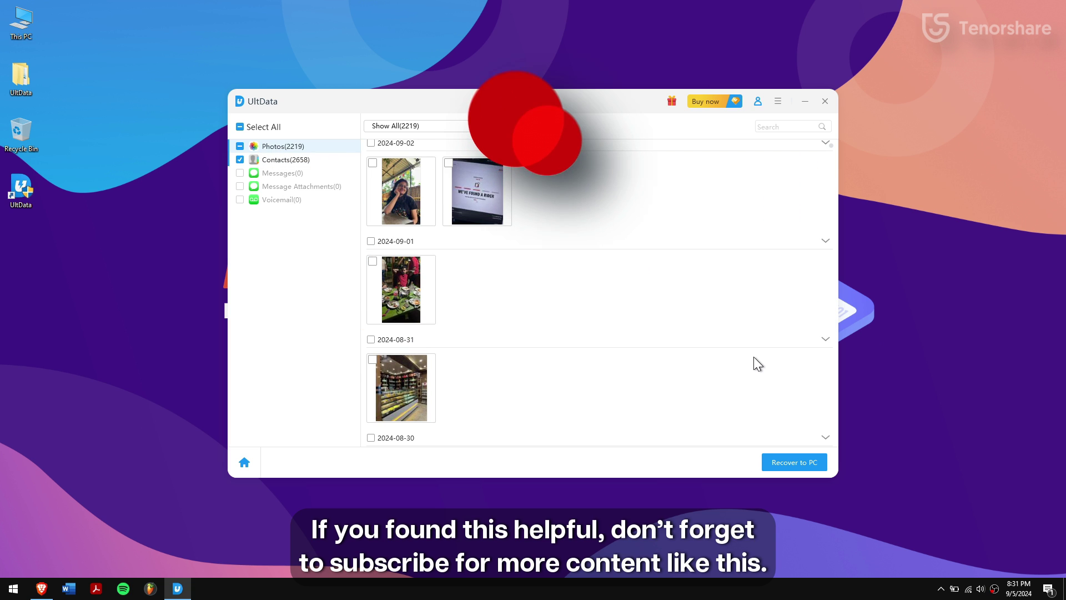
scroll(754, 357, "up", 5)
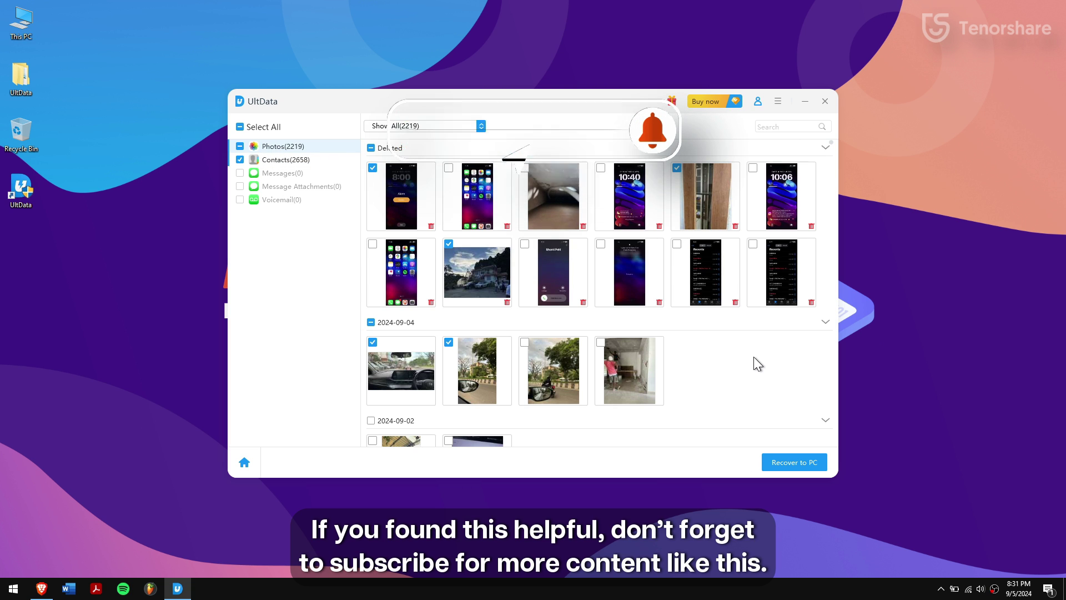